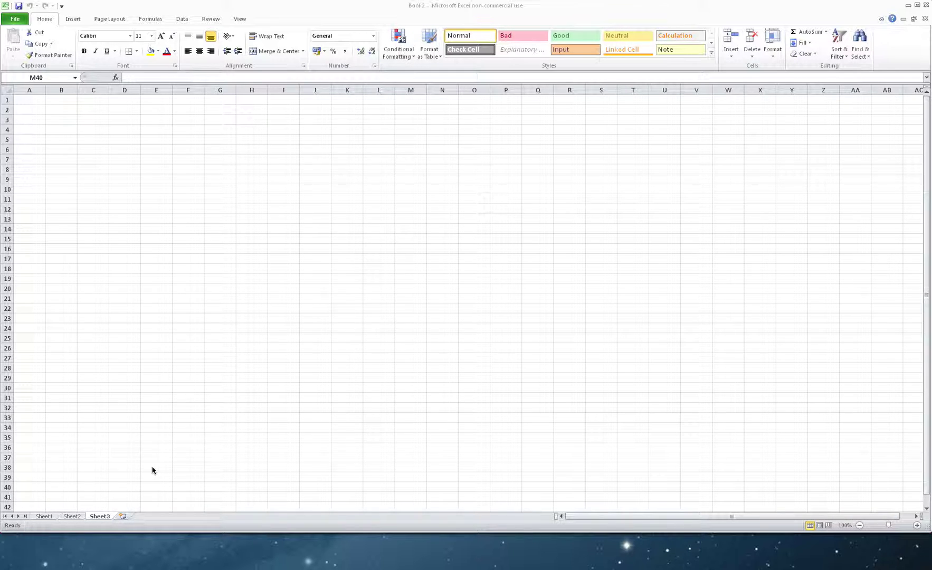
Add a new worksheet after Sheet3 and rename it "Name".
left_click(122, 517)
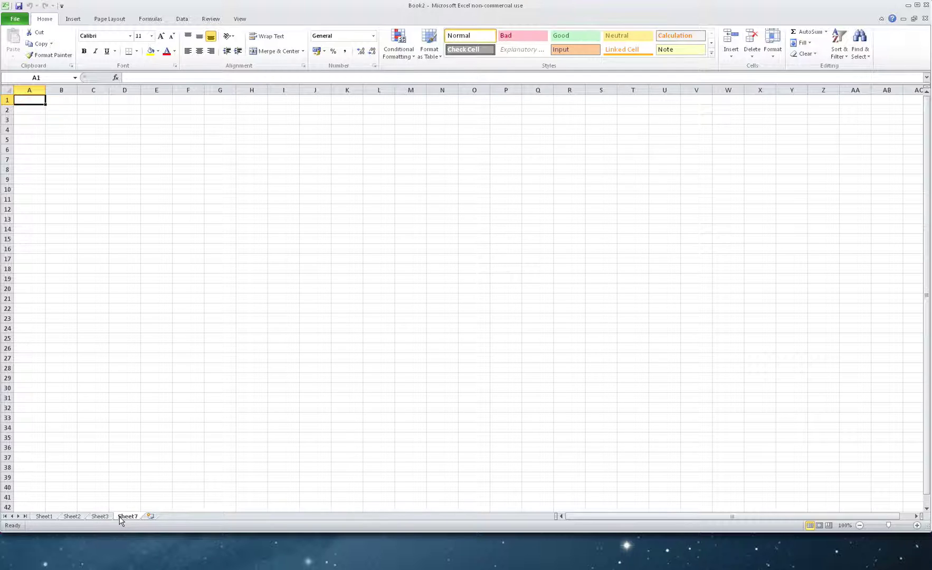
right_click(121, 519)
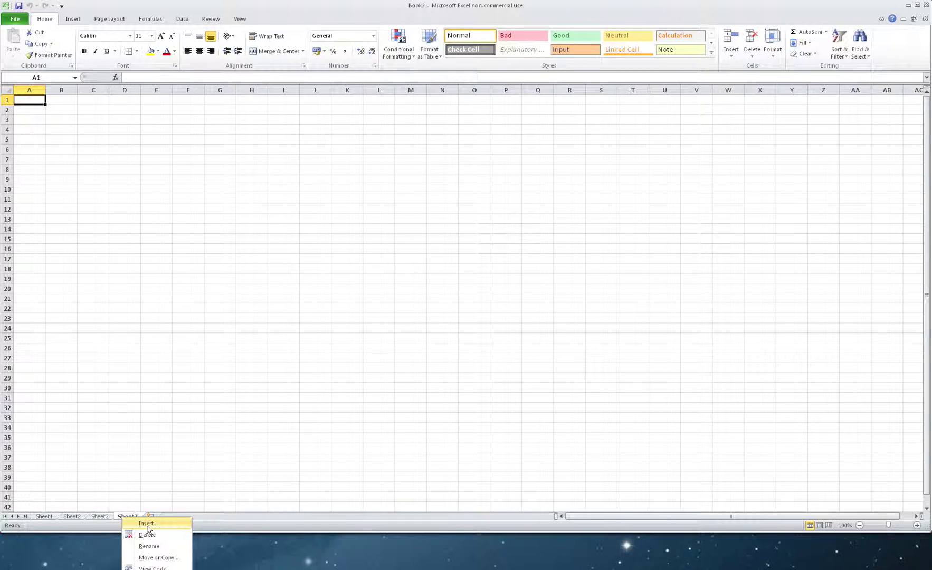
left_click(139, 496)
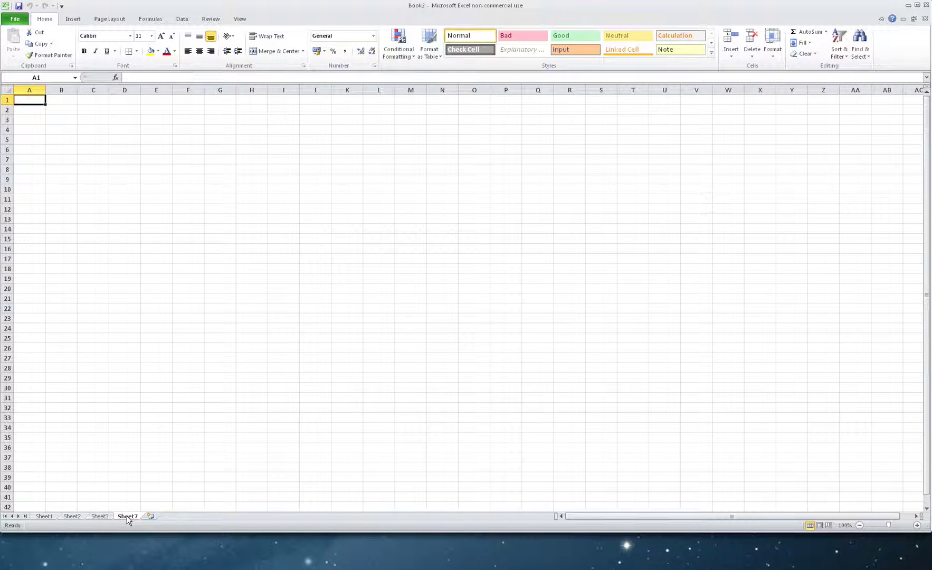
double_click(127, 517)
type("Name")
key("Return")
Delete the Sheet3 worksheet from the workbook.
right_click(130, 517)
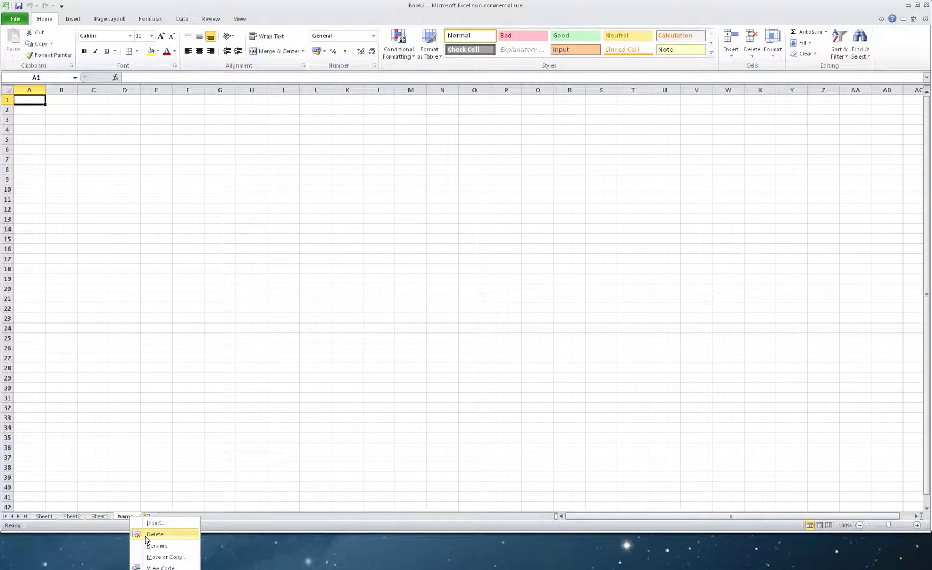
left_click(104, 518)
left_click(100, 516)
right_click(103, 519)
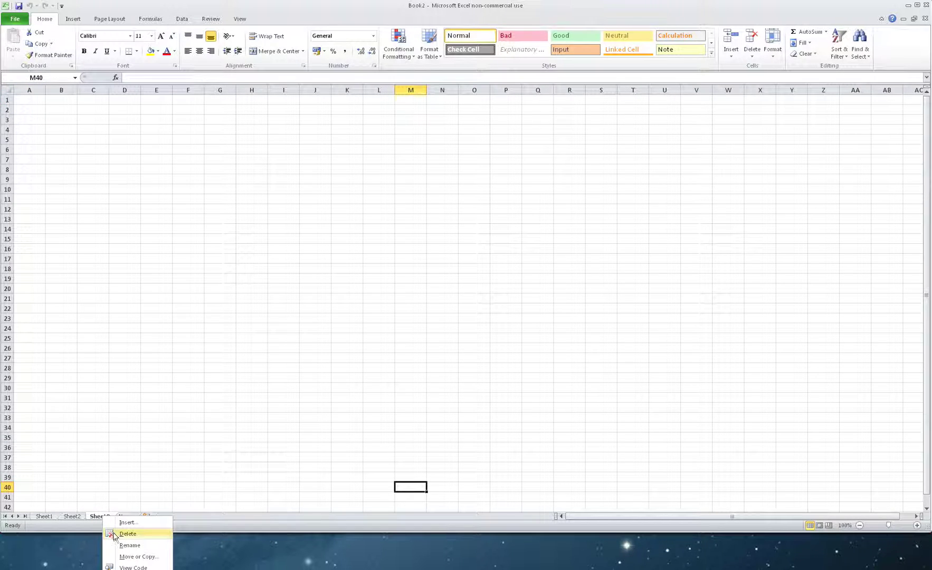
left_click(120, 533)
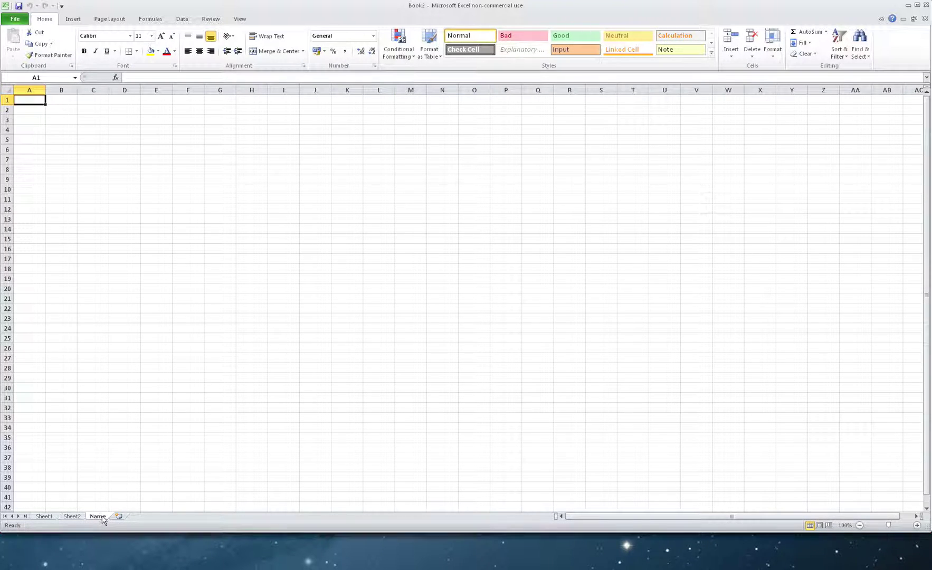
right_click(99, 517)
left_click(131, 556)
left_click(173, 494)
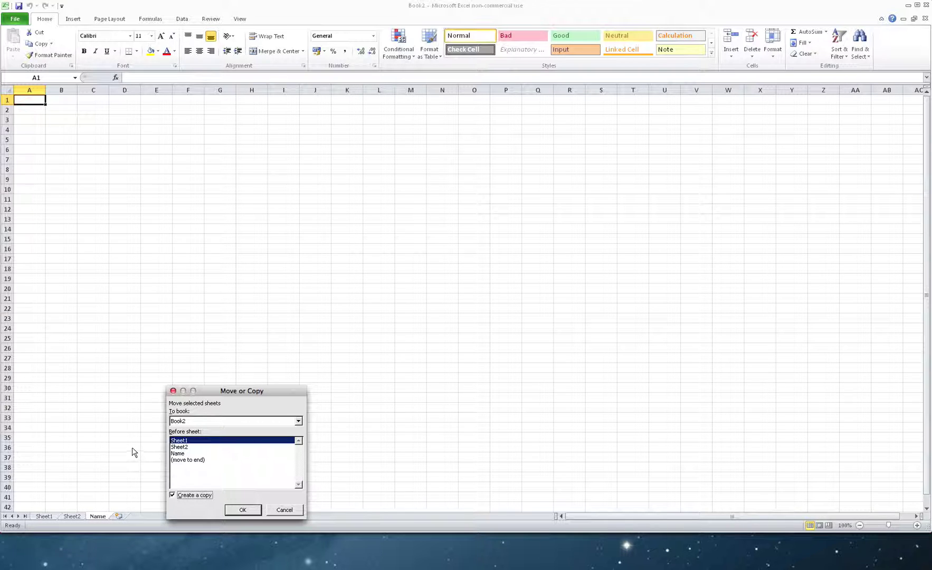
left_click(198, 422)
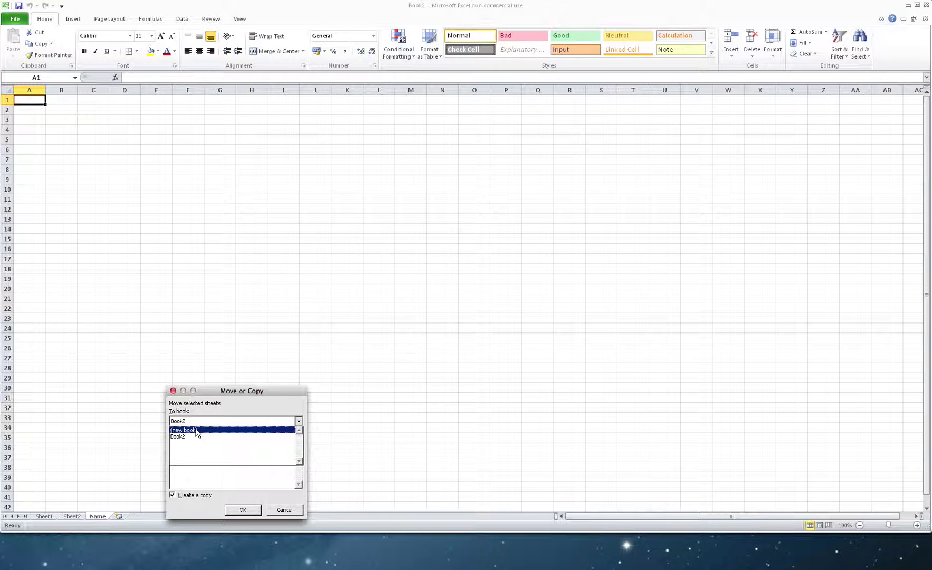
left_click(197, 431)
left_click(276, 509)
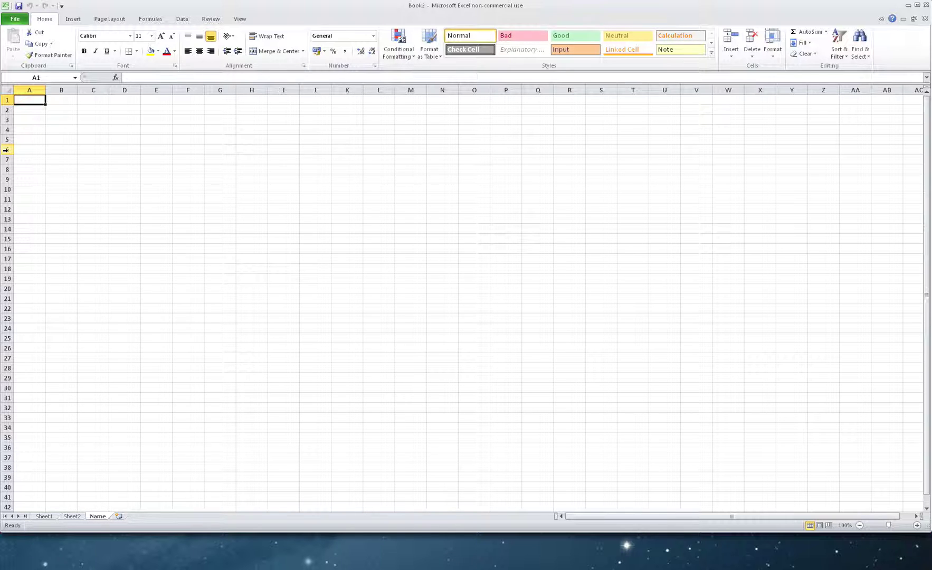
Select entire rows 6 to 8 on the Name sheet, and then entire columns C and D.
left_click_drag(6, 150, 5, 172)
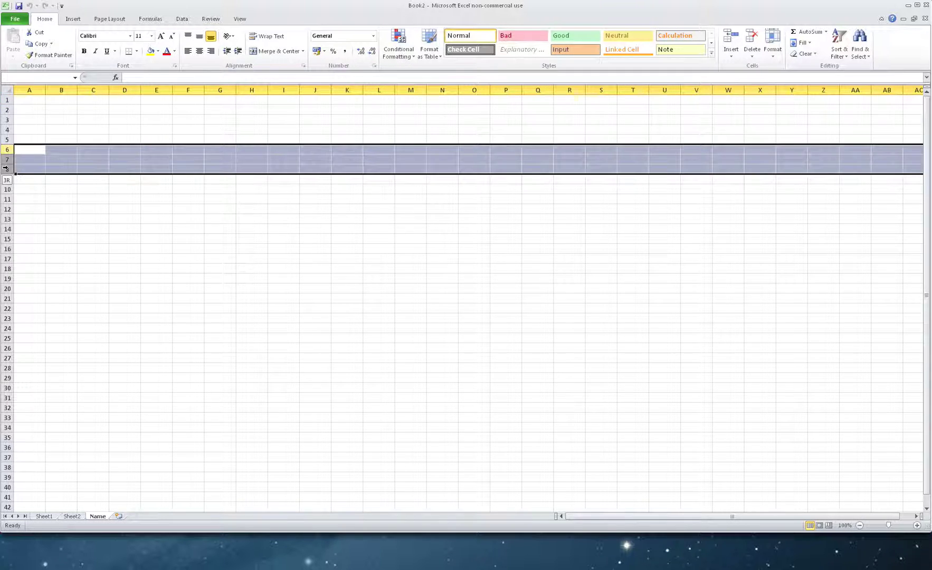
left_click(84, 109)
left_click_drag(93, 90, 137, 89)
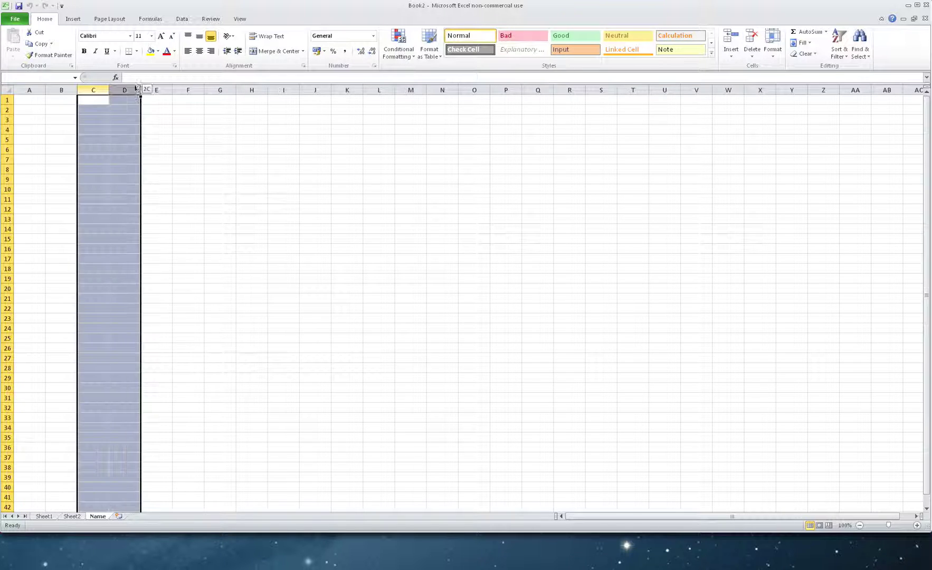
left_click(147, 151)
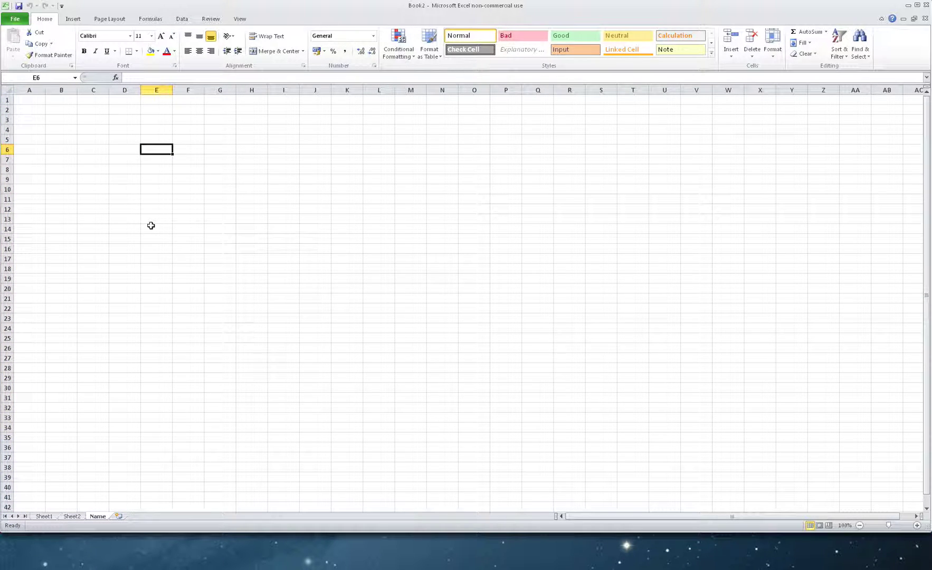
Select the individual cells E8, A1, B1 and C6 one after another.
left_click(155, 170)
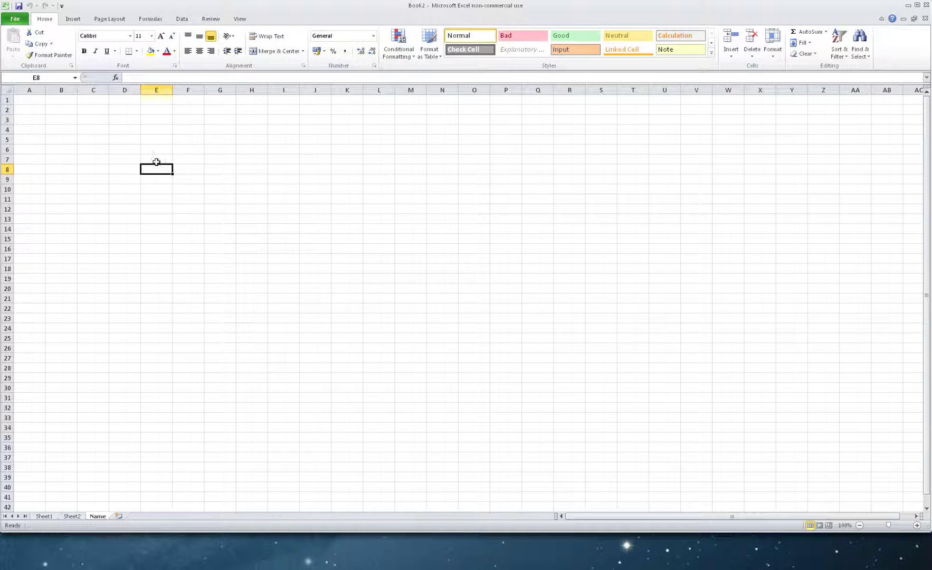
left_click(30, 101)
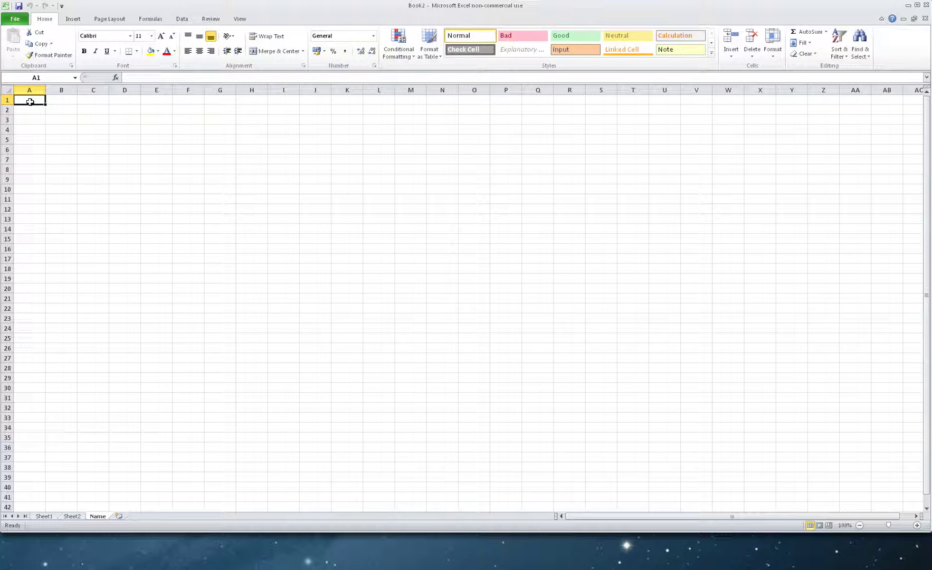
left_click(62, 100)
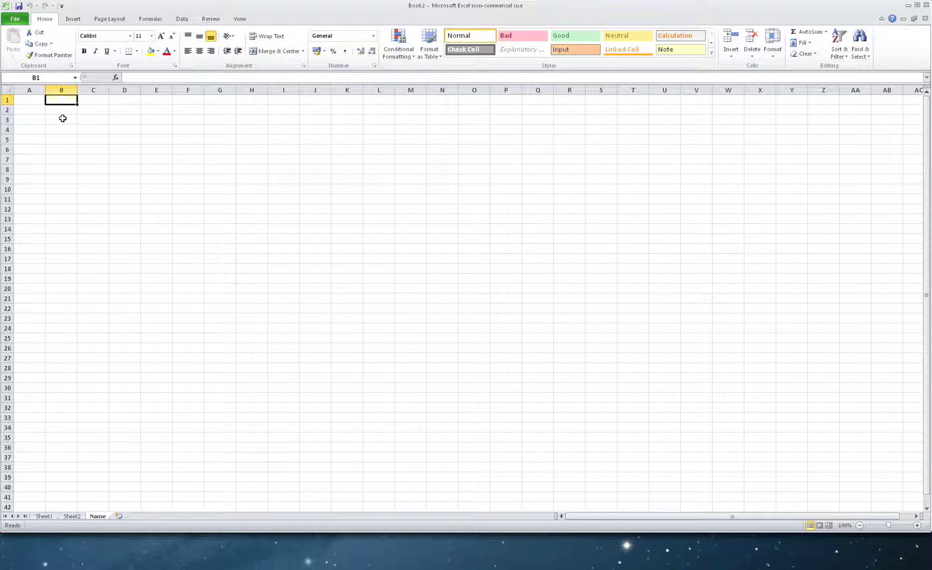
left_click(93, 149)
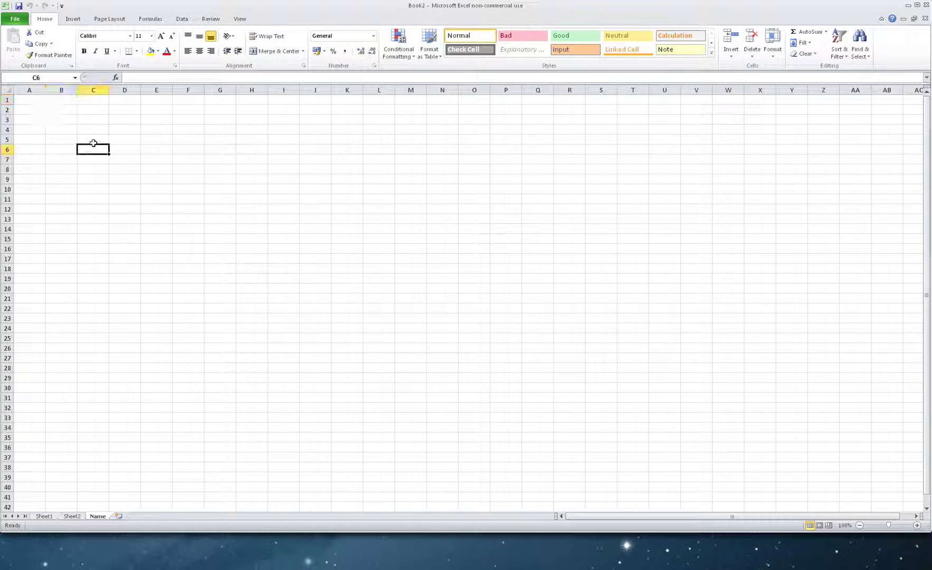
Select whole columns and rows in turn: column C, row 5, rows 5 to 9, column D and columns D to F.
left_click(93, 90)
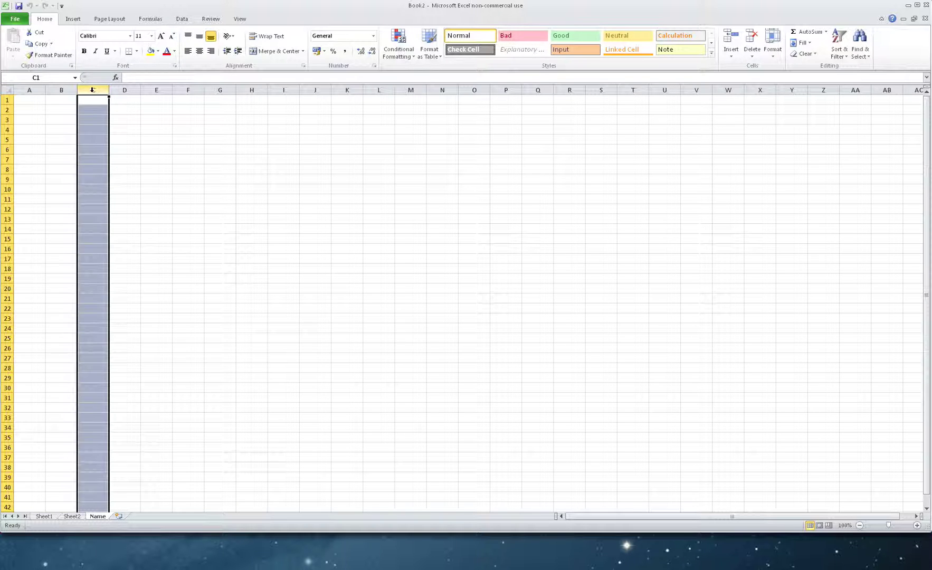
left_click(6, 139)
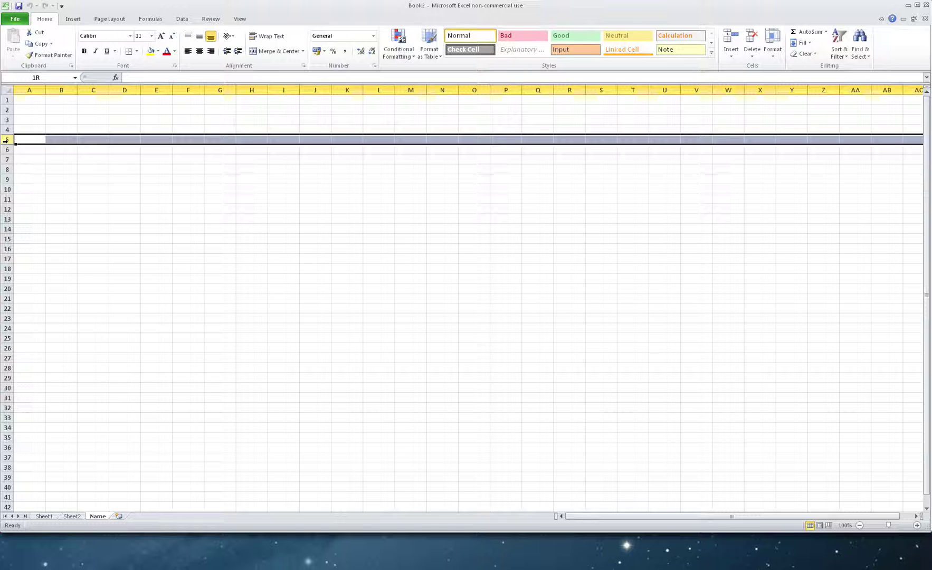
left_click_drag(6, 140, 6, 170)
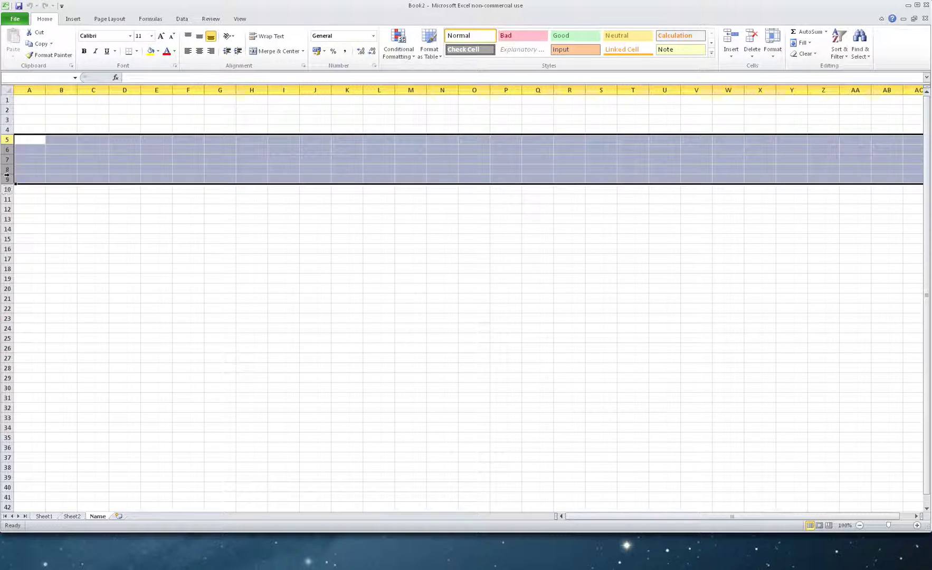
left_click(125, 120)
left_click(125, 90)
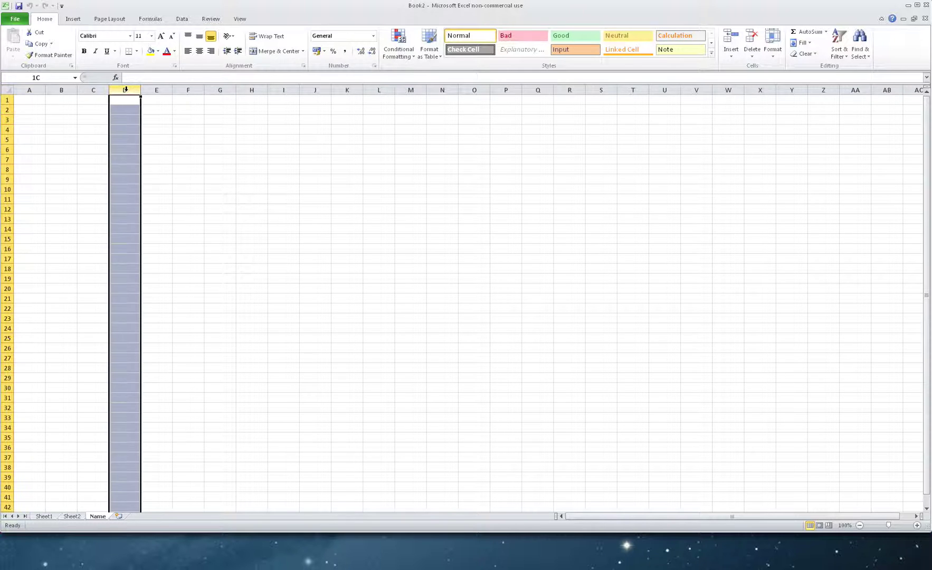
left_click_drag(132, 89, 184, 90)
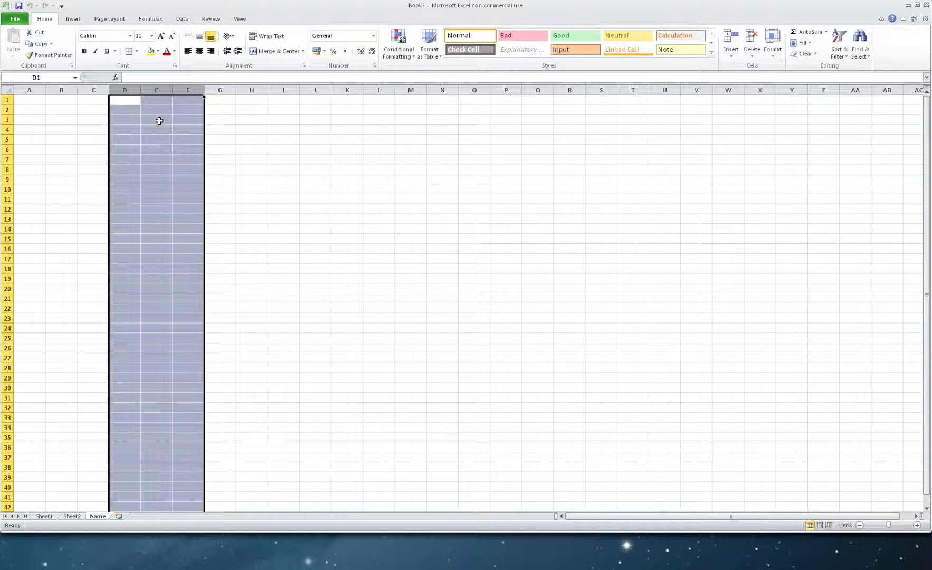
Insert a new column at column E of the Name sheet.
left_click(159, 121)
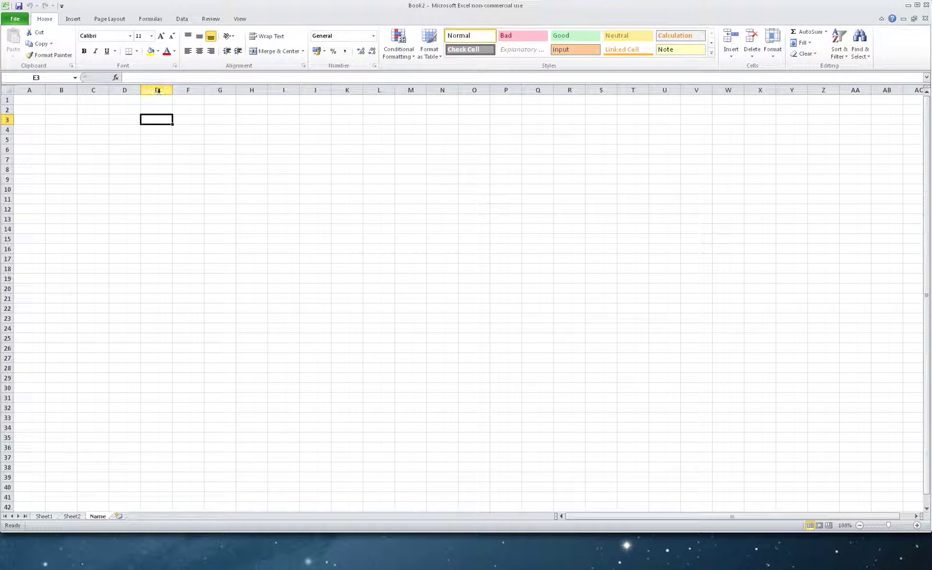
left_click(157, 91)
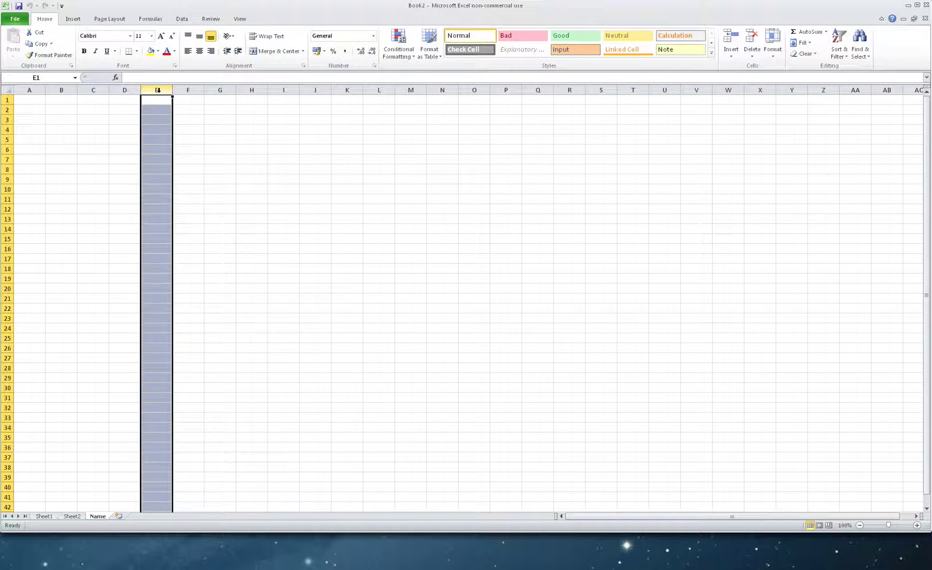
right_click(157, 90)
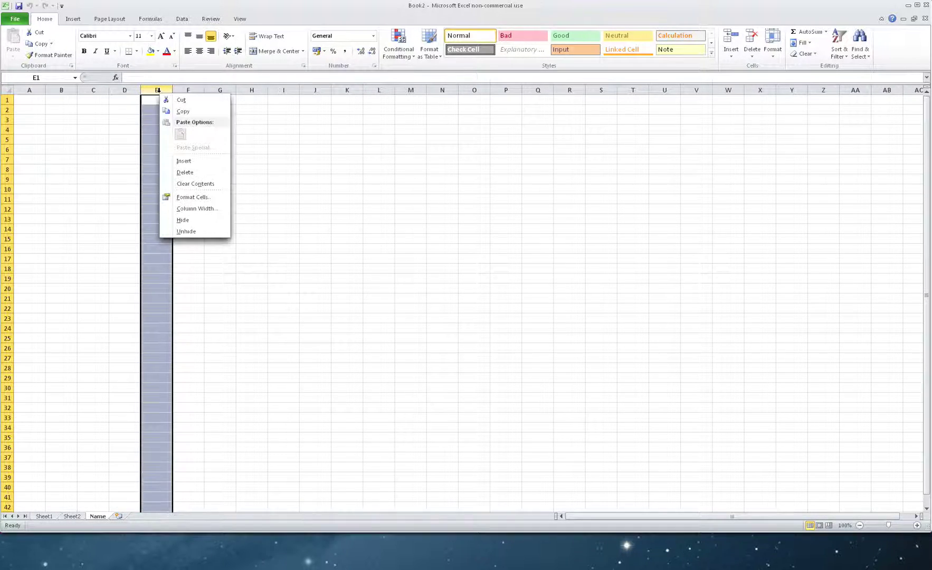
left_click(171, 155)
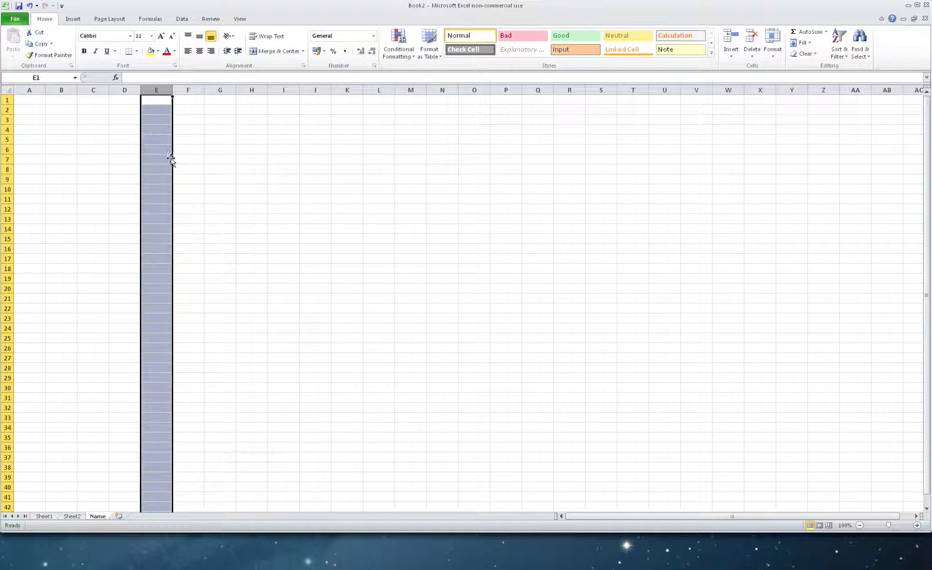
left_click(156, 149)
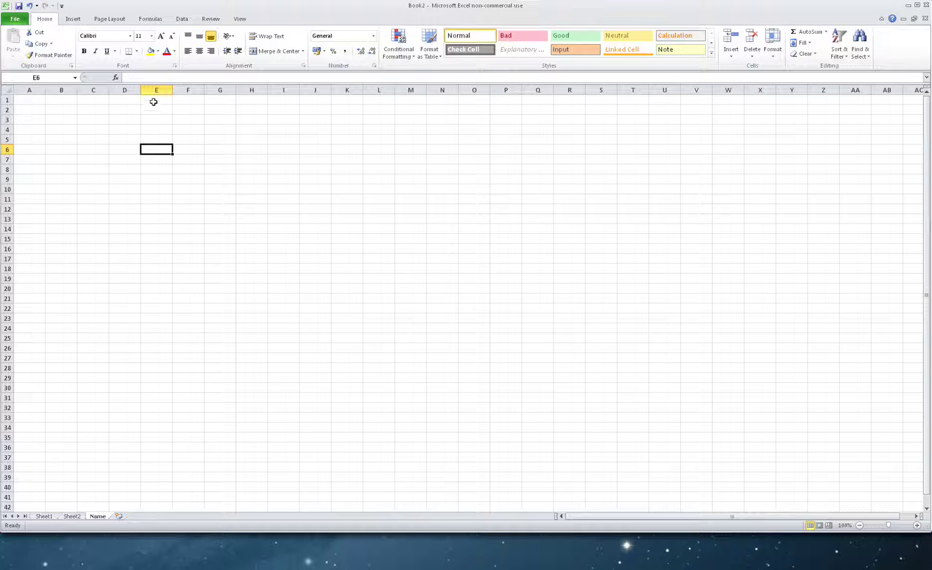
Insert two new rows at rows 4 and 5 of the Name sheet.
left_click(9, 129)
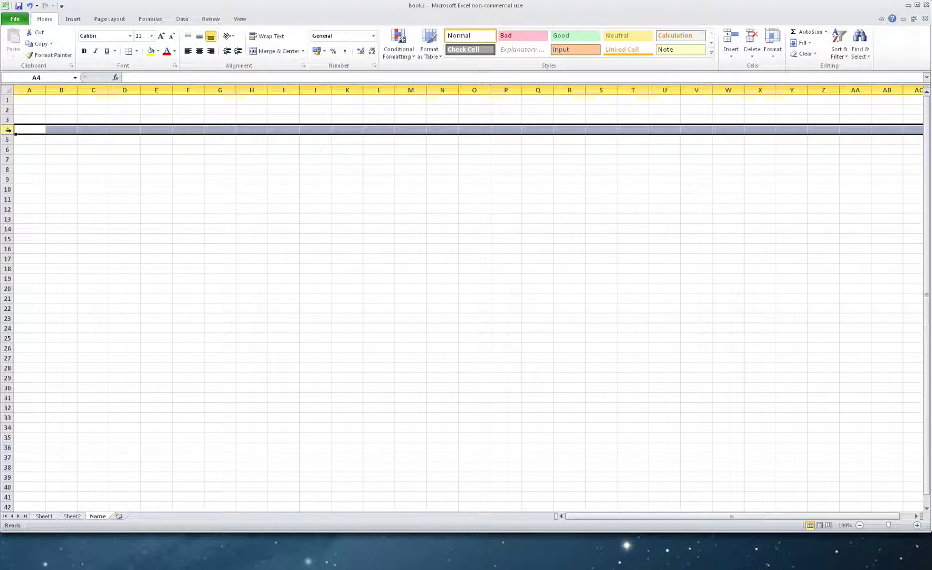
left_click(22, 142)
left_click(6, 130)
left_click_drag(6, 130, 6, 138)
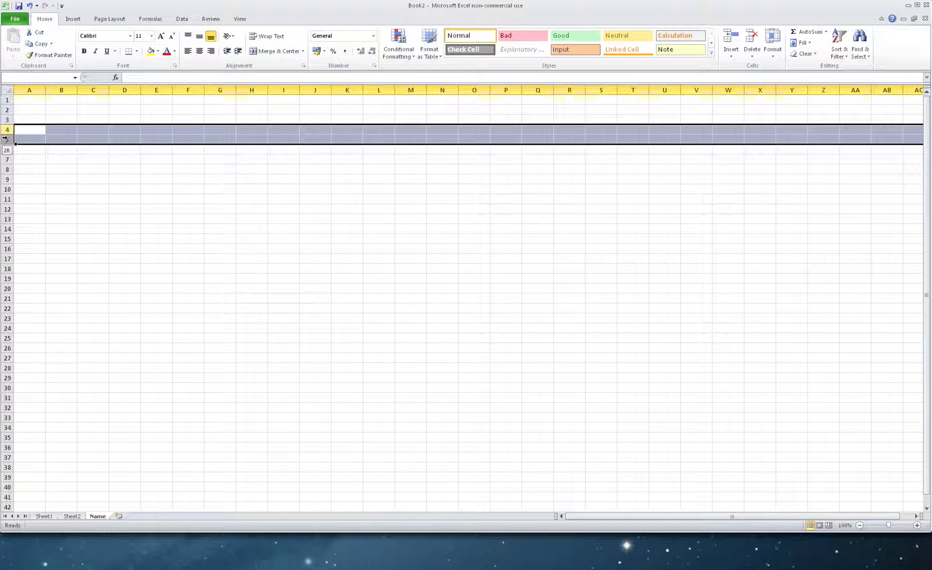
right_click(7, 139)
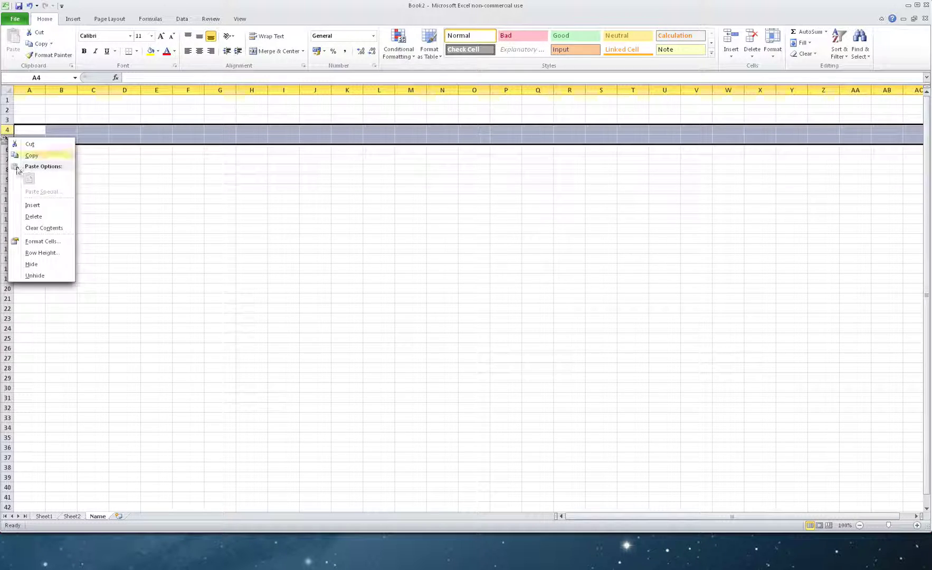
left_click(32, 204)
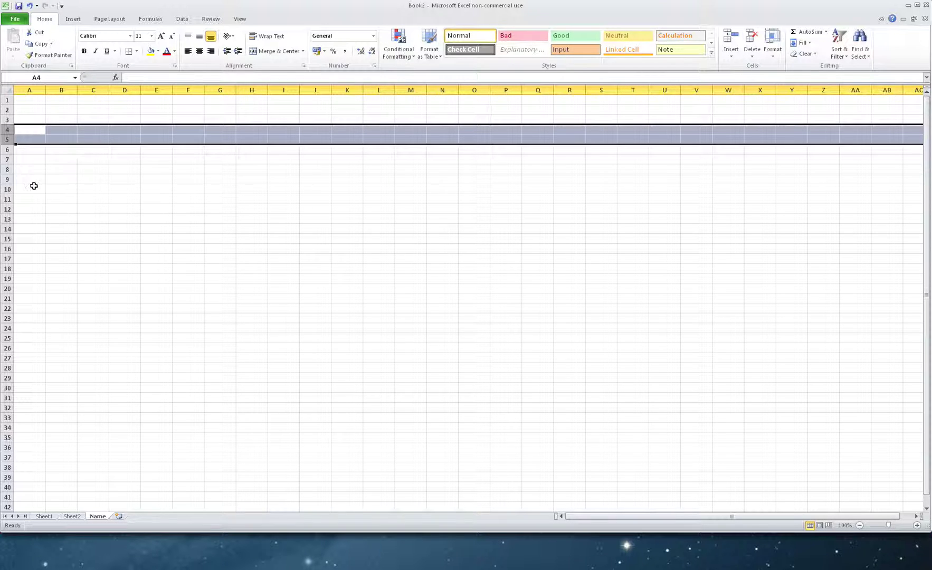
left_click(33, 186)
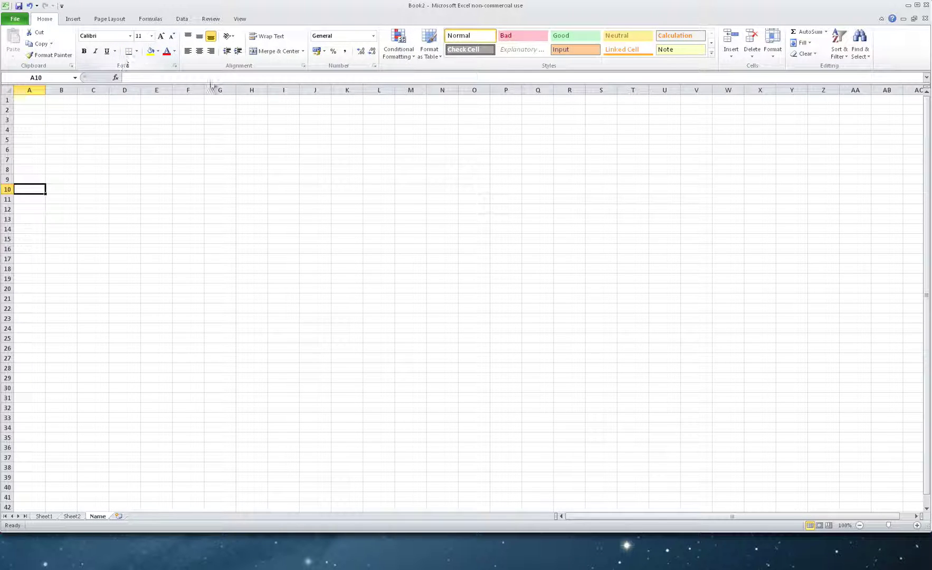
Examine the command groups on the Home, Insert and Page Layout ribbons and the ribbon's customization options.
left_click(74, 20)
left_click(47, 20)
left_click(70, 20)
left_click(102, 20)
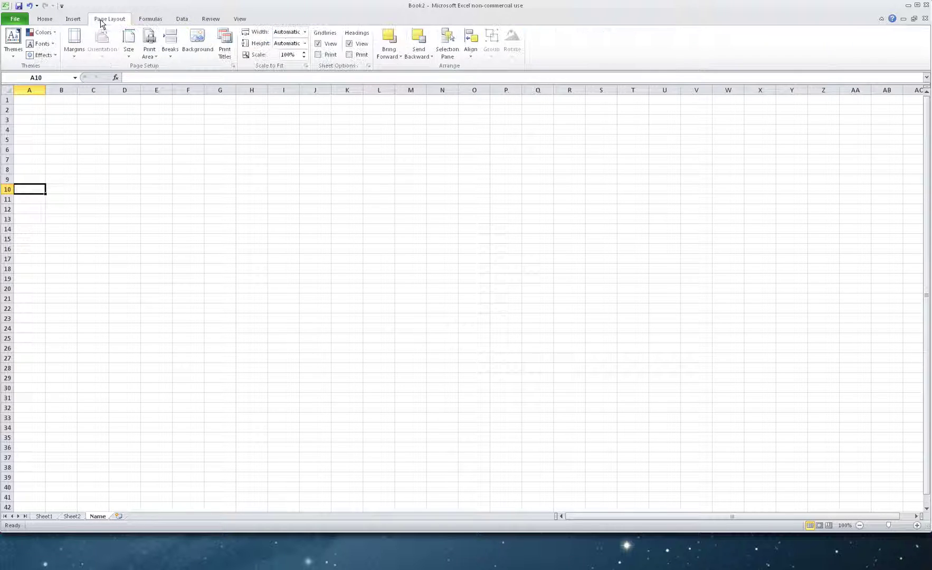
left_click(69, 20)
left_click(47, 20)
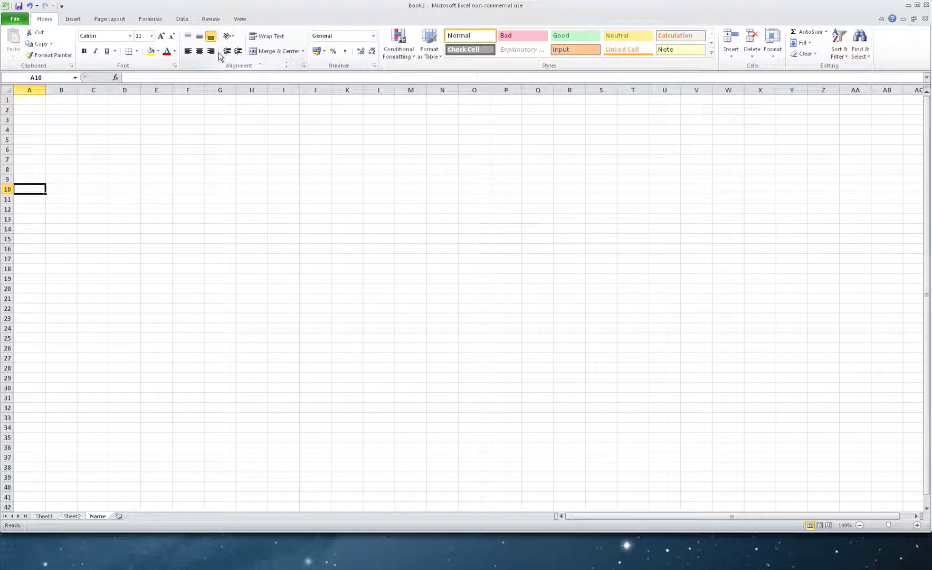
right_click(300, 37)
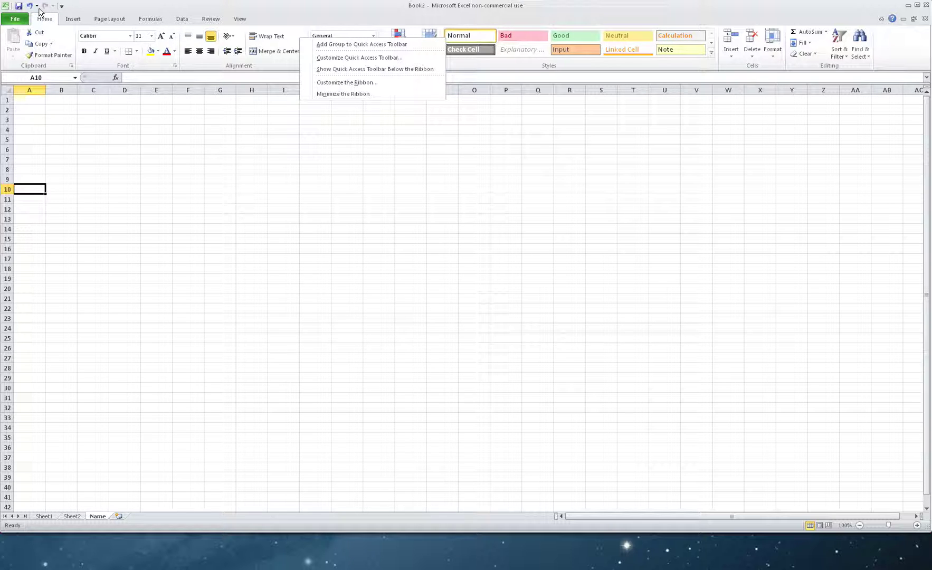
left_click(93, 9)
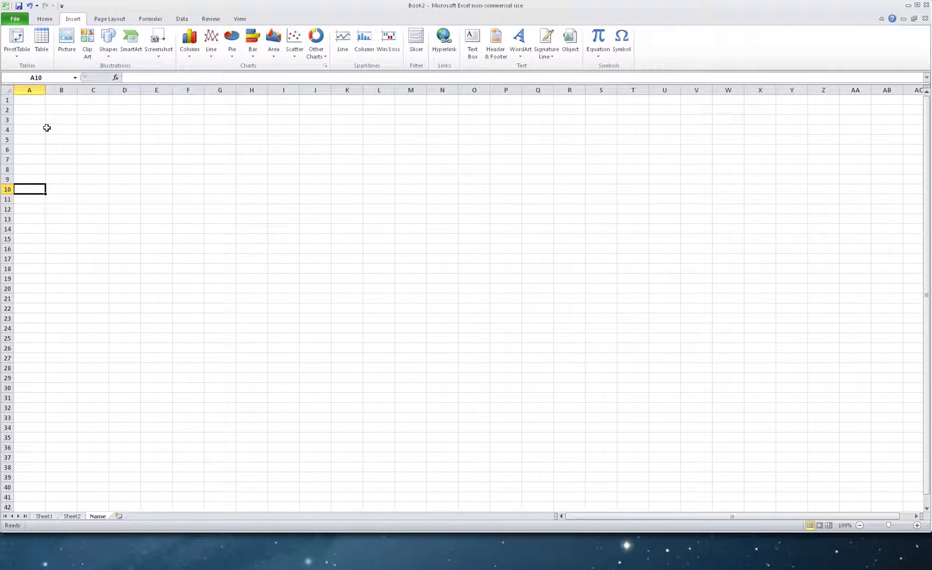
Look over the workbook's file commands and information page, and return to the sheet with the Home commands shown.
left_click(16, 20)
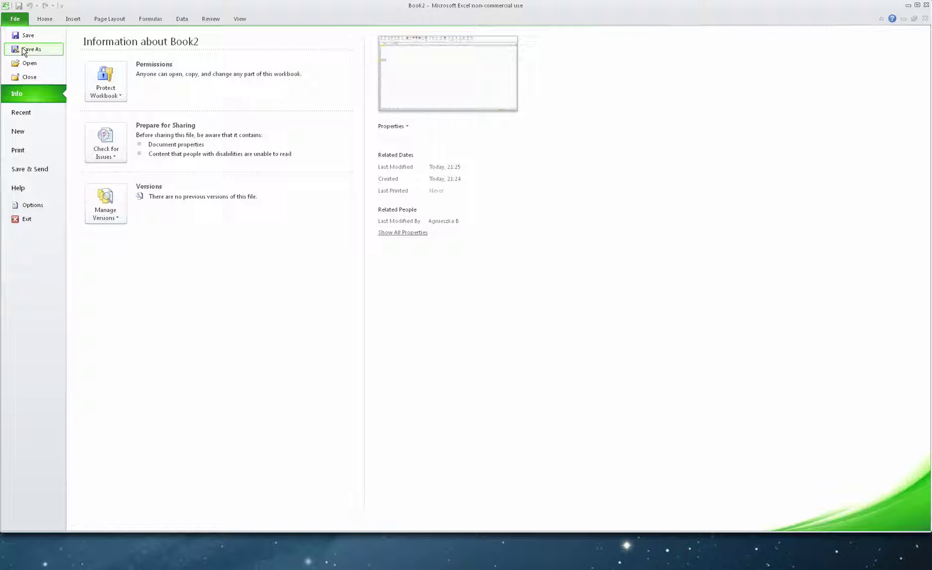
key("Escape")
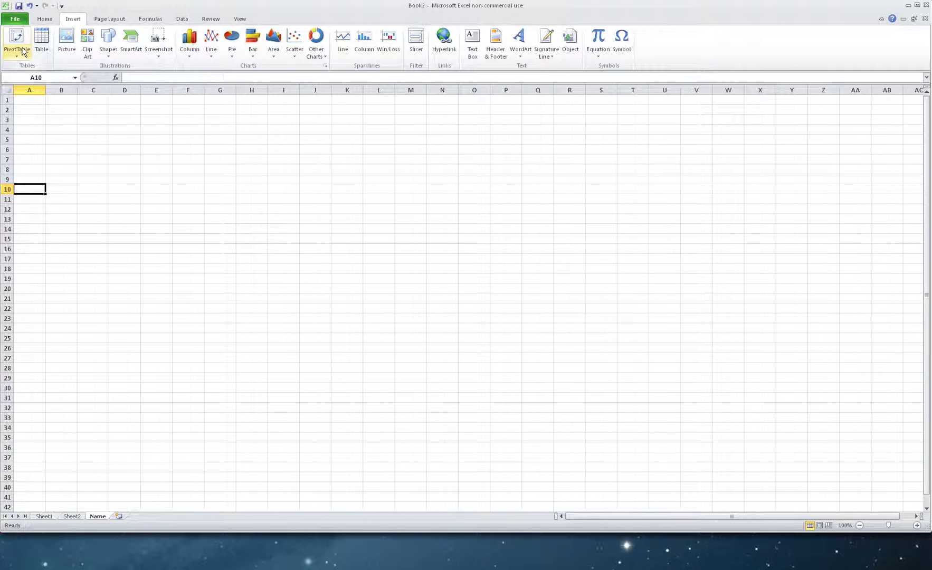
scroll(23, 51, "up", 1)
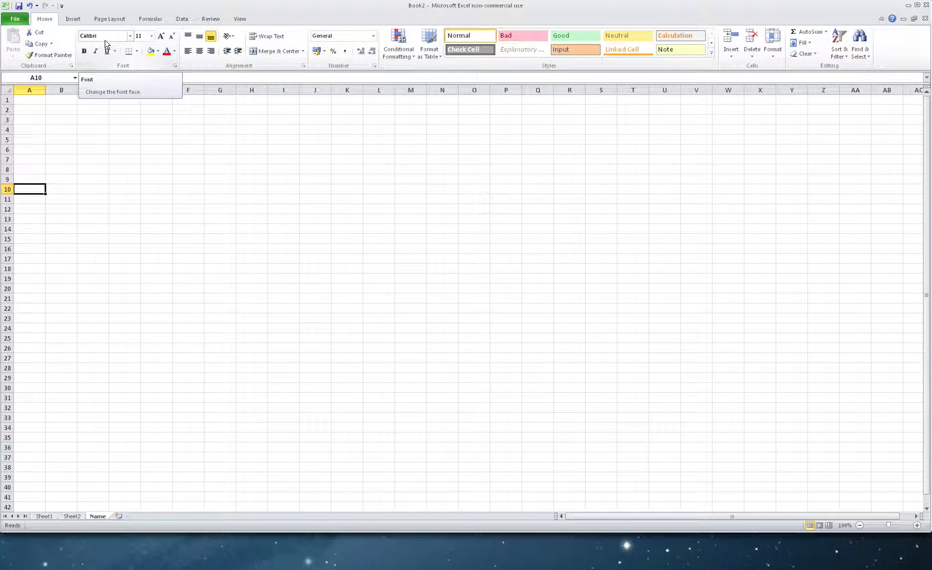
Select cell C16 inside the customer data table on Sheet2.
left_click(71, 517)
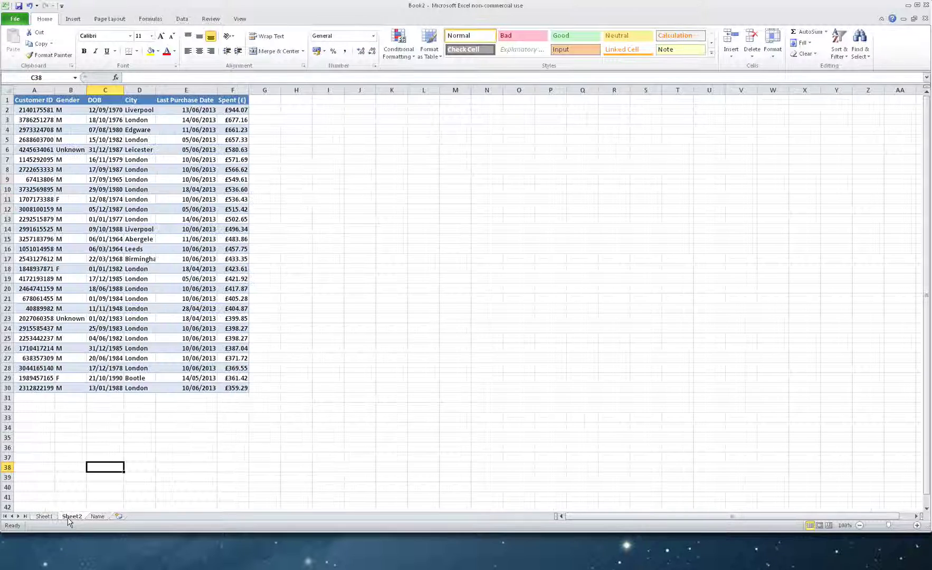
left_click(112, 245)
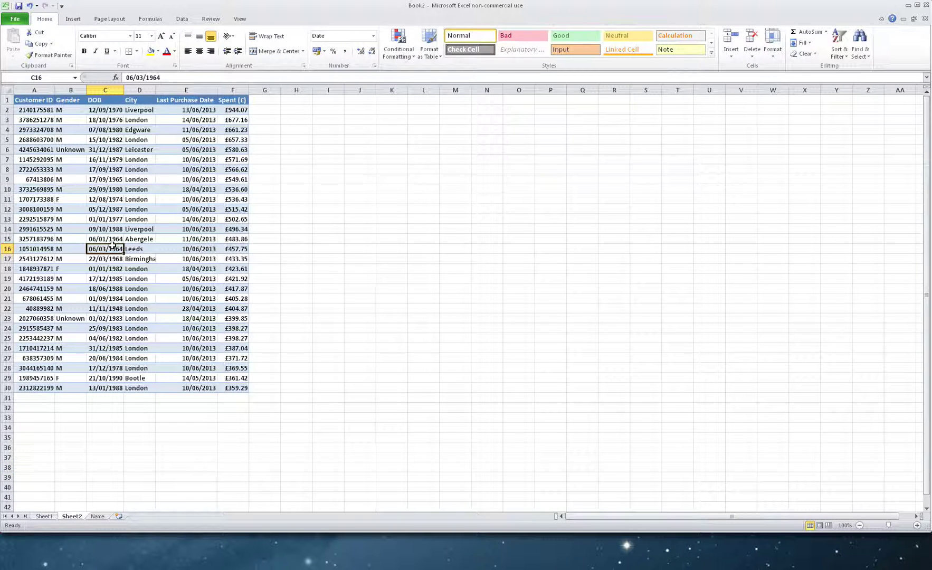
Select the price and dividend line chart on Sheet1 and examine its Design, Layout and Format chart tools.
left_click(44, 516)
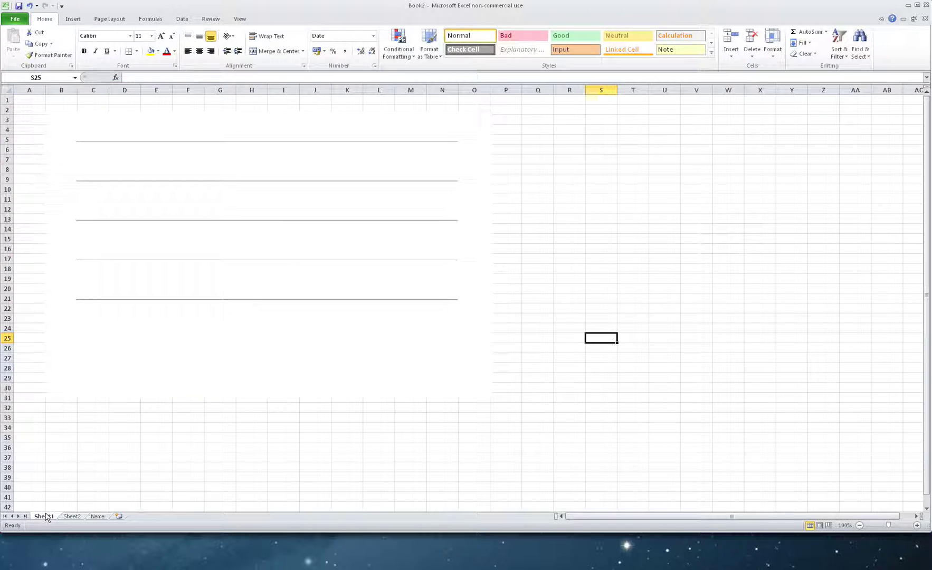
left_click(121, 126)
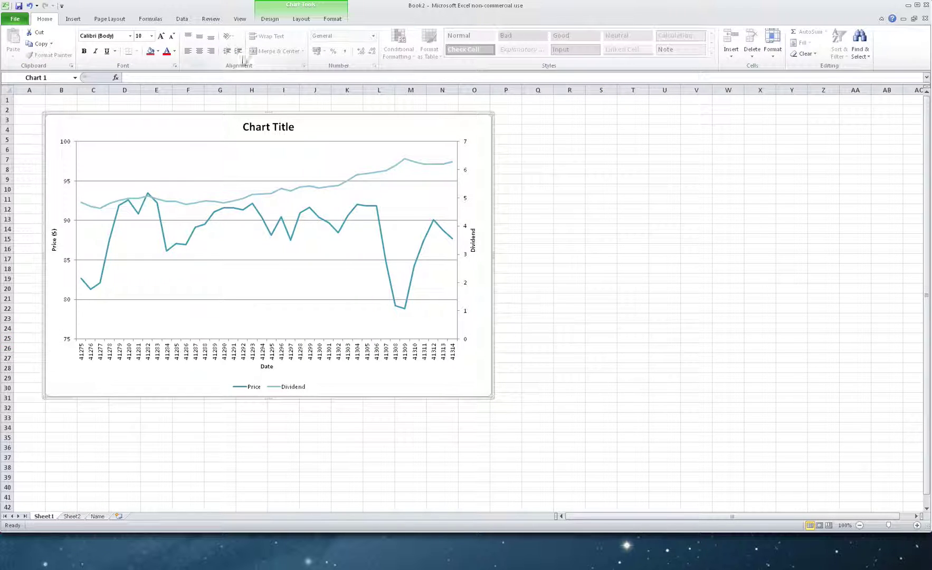
left_click(272, 24)
left_click(300, 21)
left_click(319, 23)
left_click(305, 21)
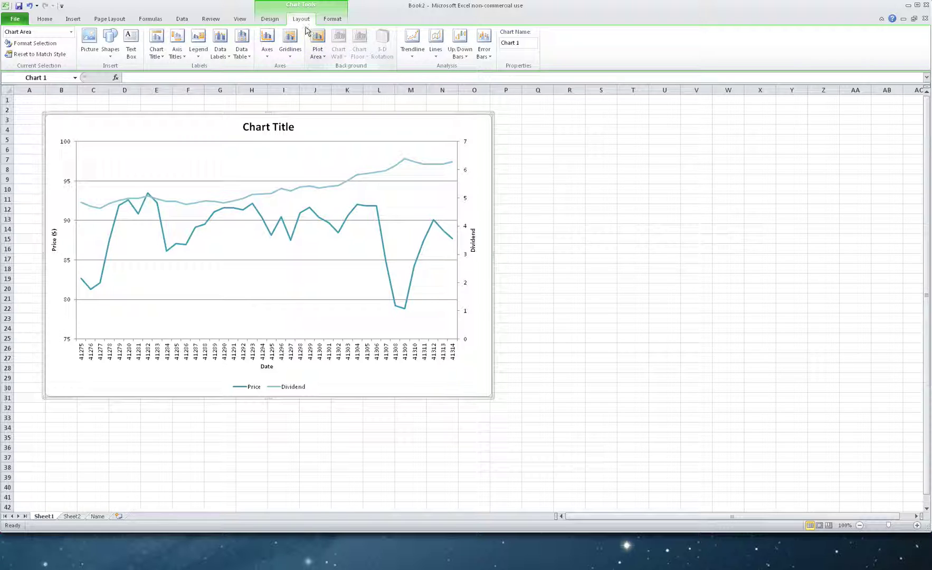